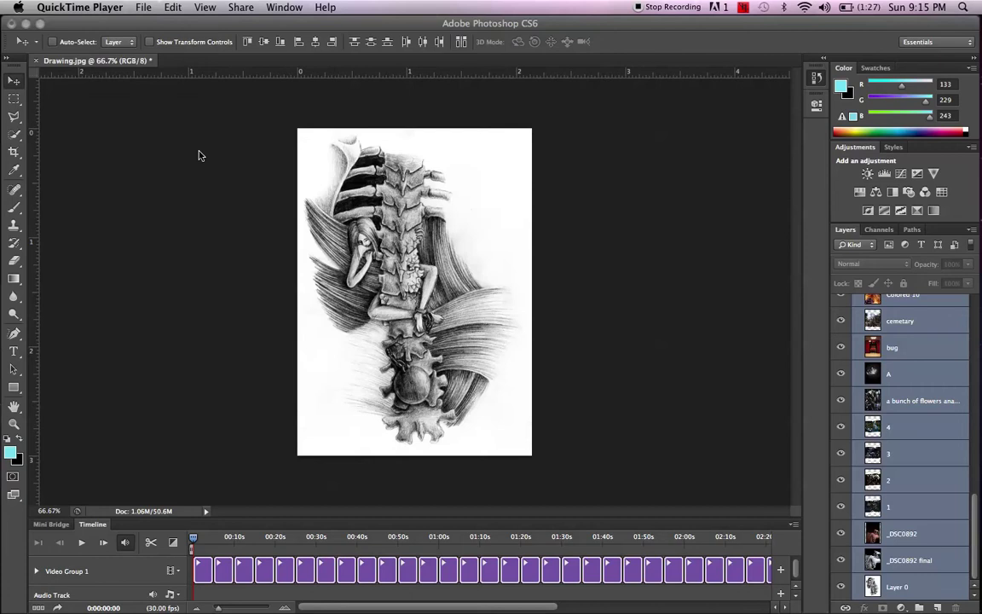
# Dismiss the desktop widgets, return to Photoshop and scroll the Layers panel to the top
pyautogui.press('F12')
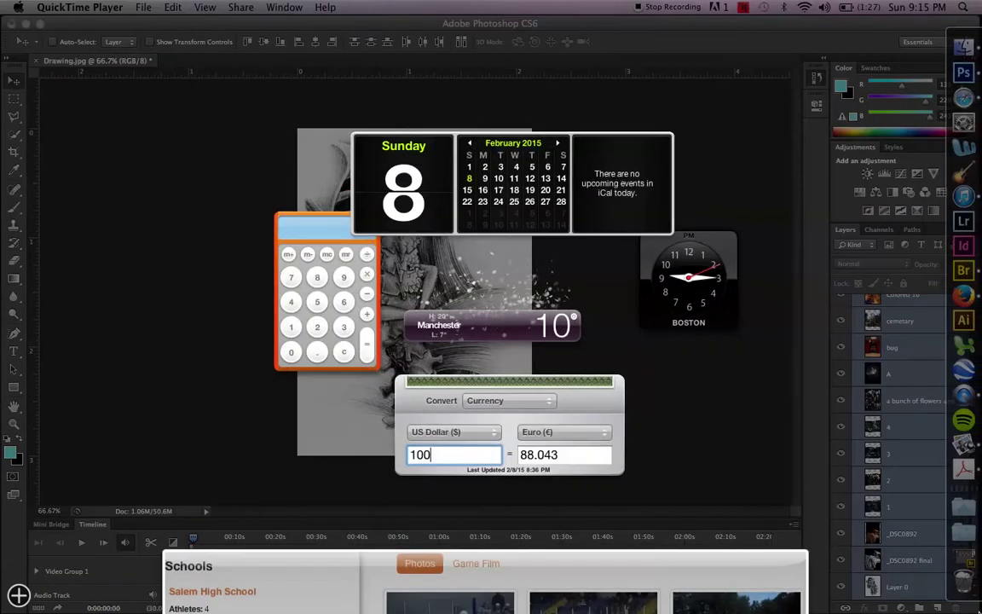
pyautogui.press('F12')
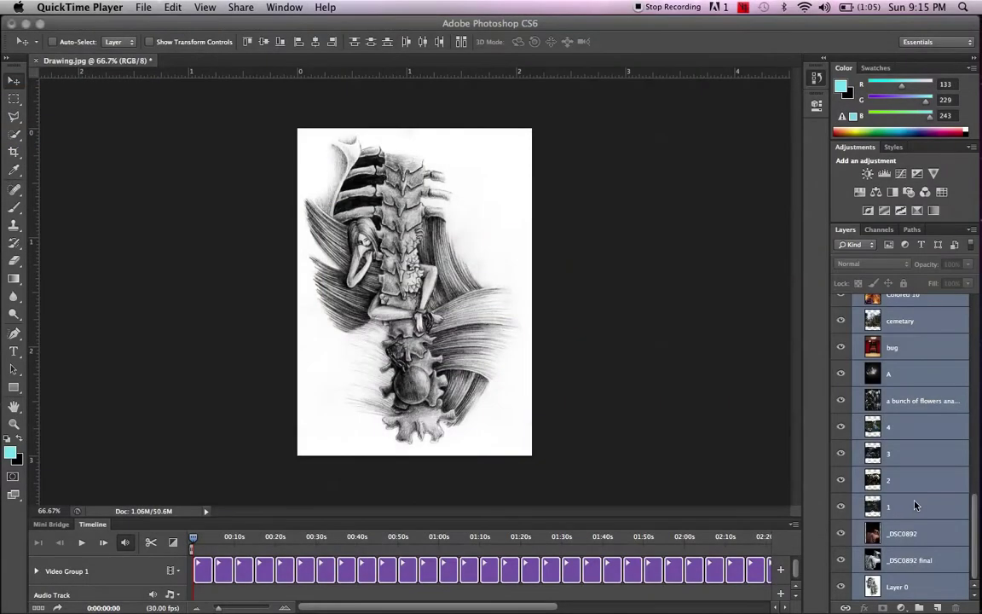
pyautogui.click(974, 517)
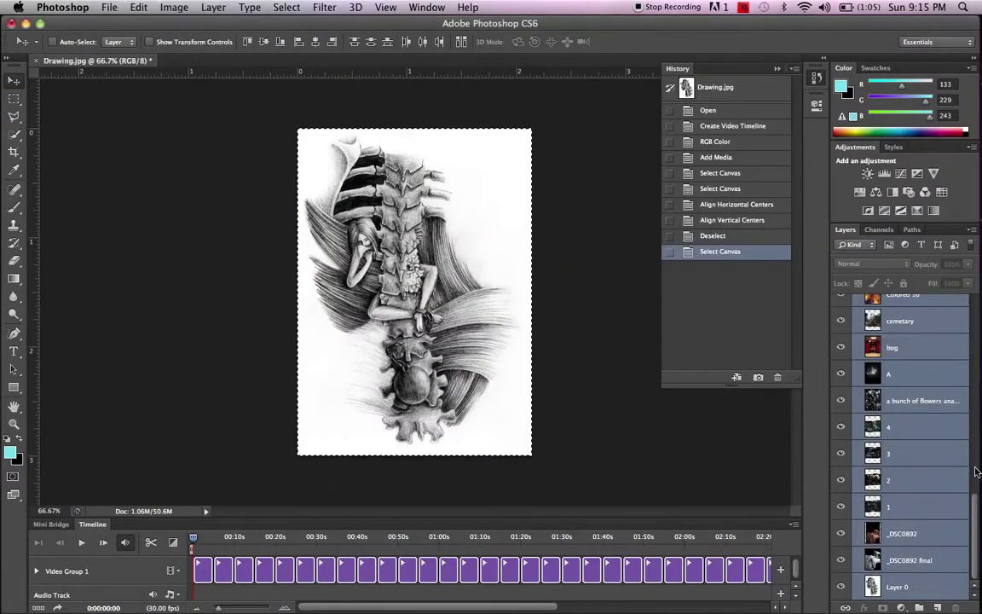
pyautogui.moveTo(974, 515); pyautogui.dragTo(970, 322)
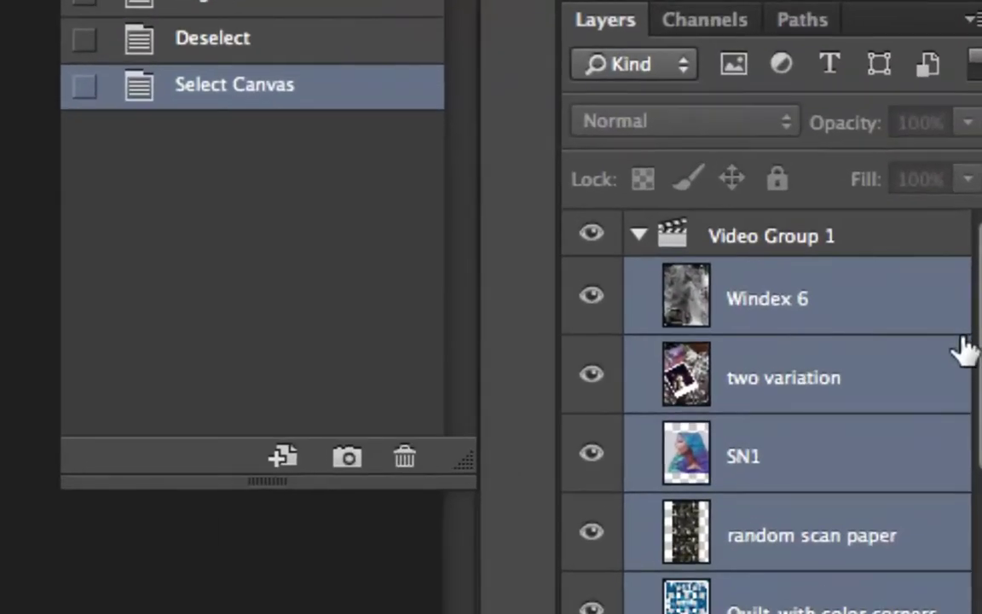
# Collapse and re-expand Video Group 1 in the Layers panel
pyautogui.click(639, 237)
pyautogui.click(638, 237)
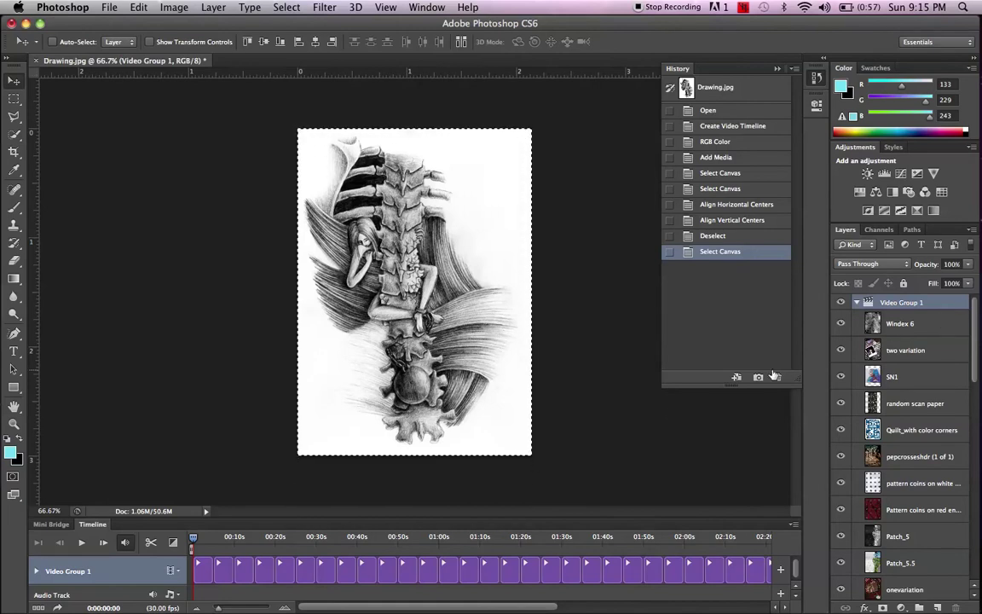
# Select the drawing's Layer 0 clip at the start of the timeline
pyautogui.click(203, 572)
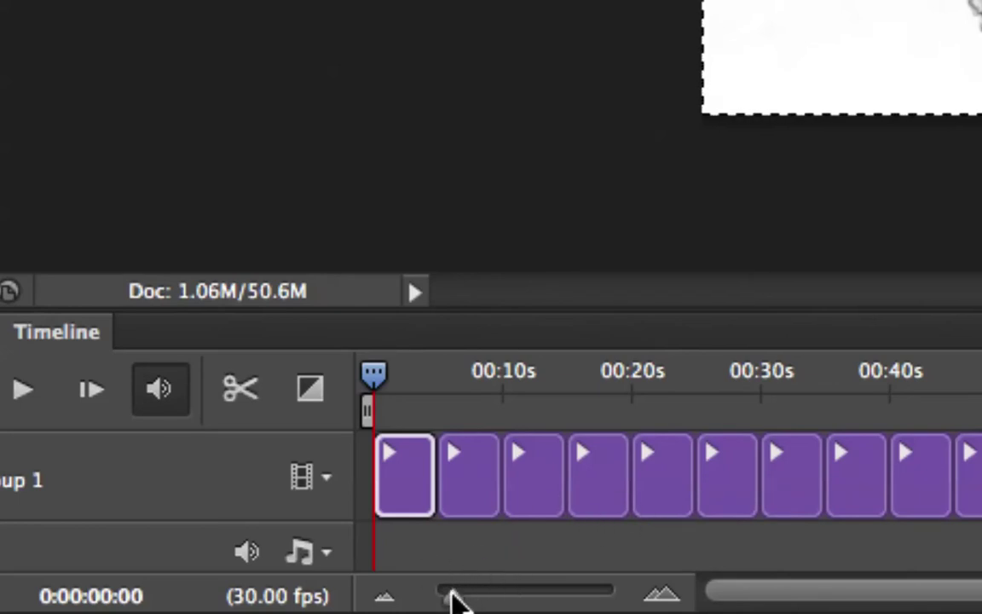
pyautogui.moveTo(449, 593); pyautogui.dragTo(469, 594)
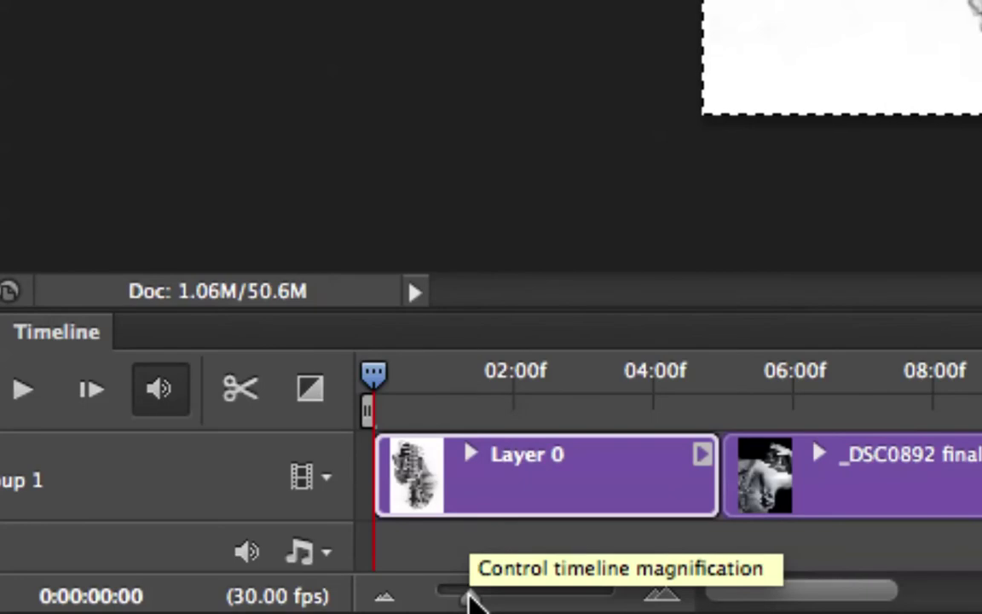
pyautogui.click(706, 453)
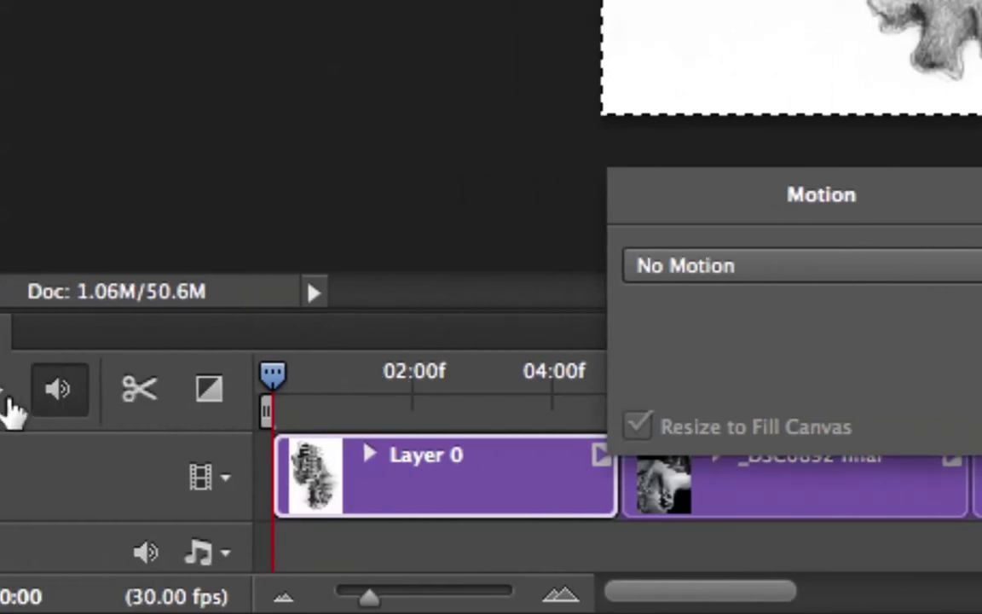
pyautogui.click(246, 390)
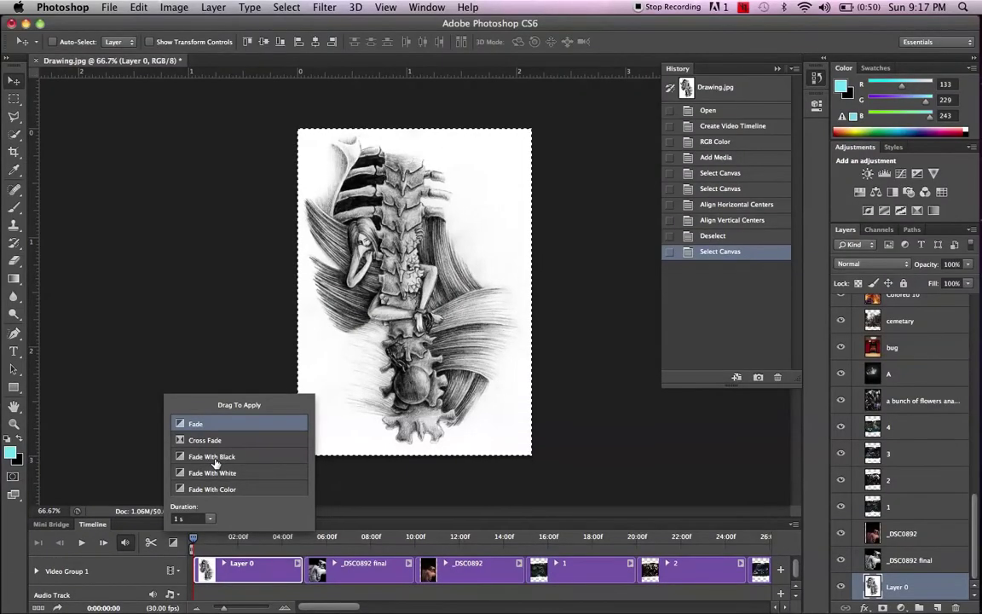
pyautogui.click(333, 486)
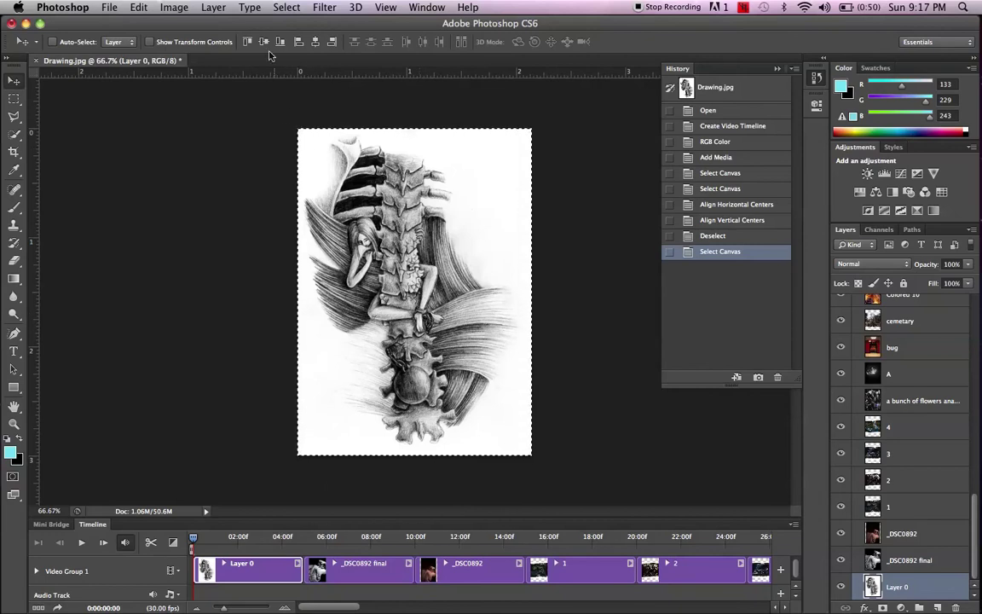
# Clear the selection around the canvas with Select > Deselect
pyautogui.click(286, 7)
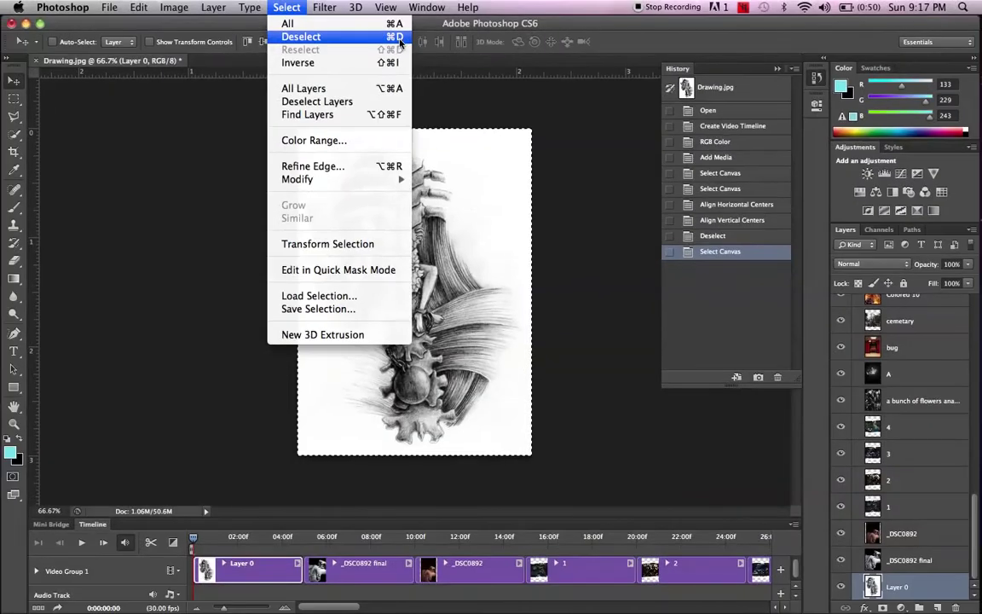
pyautogui.click(397, 37)
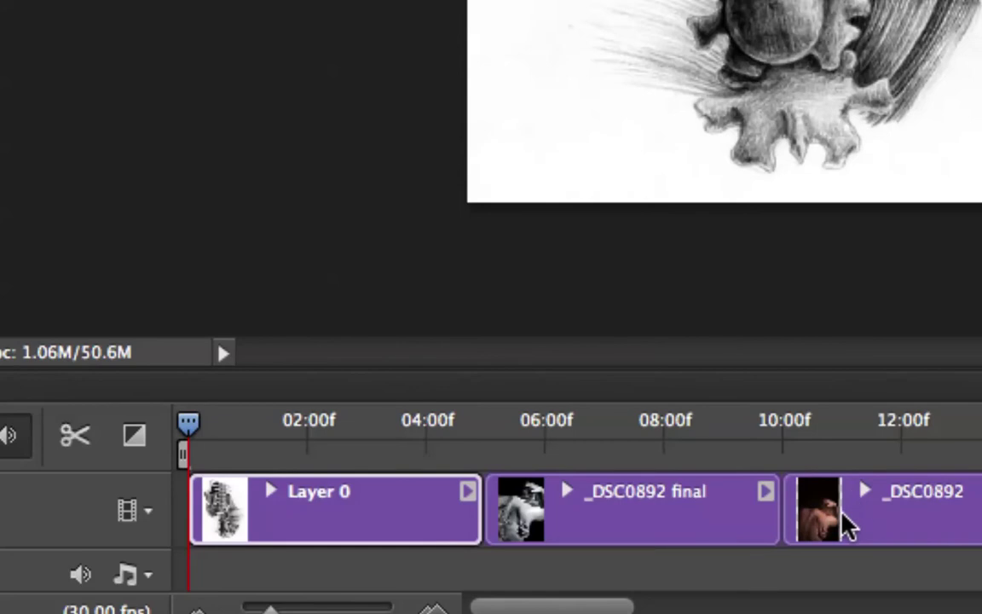
# Move the _DSC0892 clip ahead of _DSC0892 final so it plays right after Layer 0
pyautogui.click(856, 525)
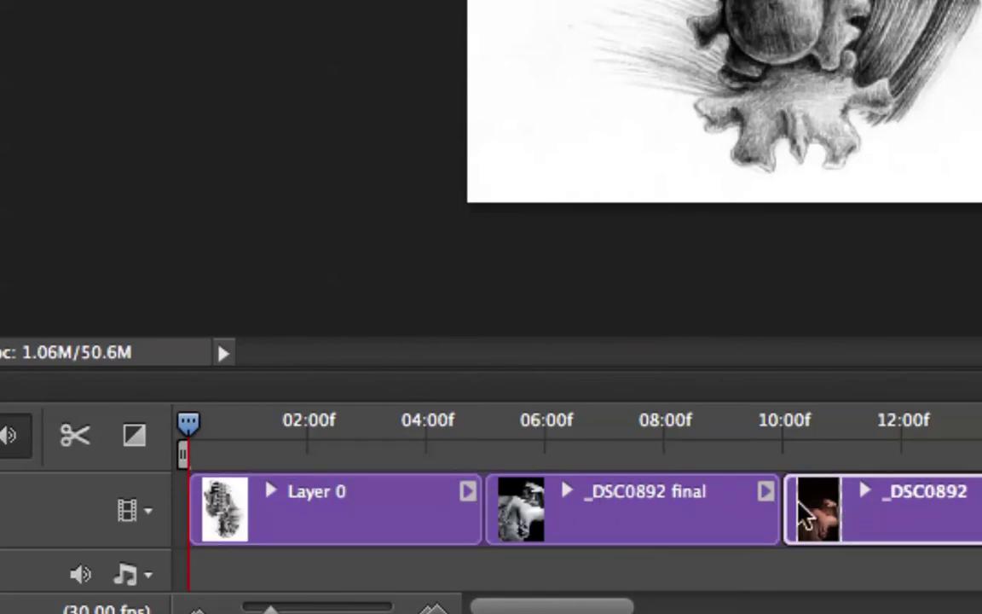
pyautogui.moveTo(855, 524); pyautogui.dragTo(511, 517)
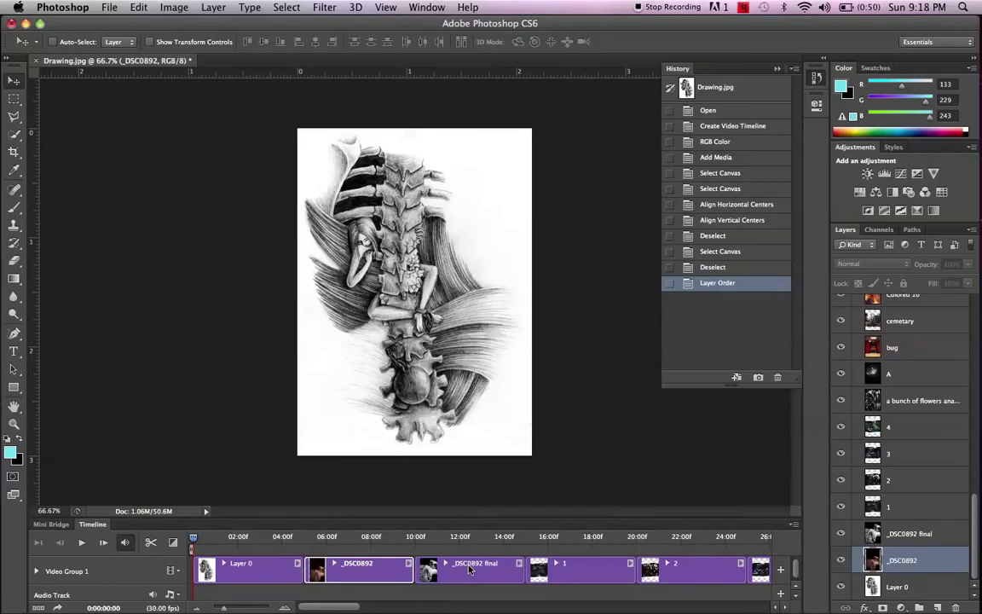
pyautogui.moveTo(956, 582)
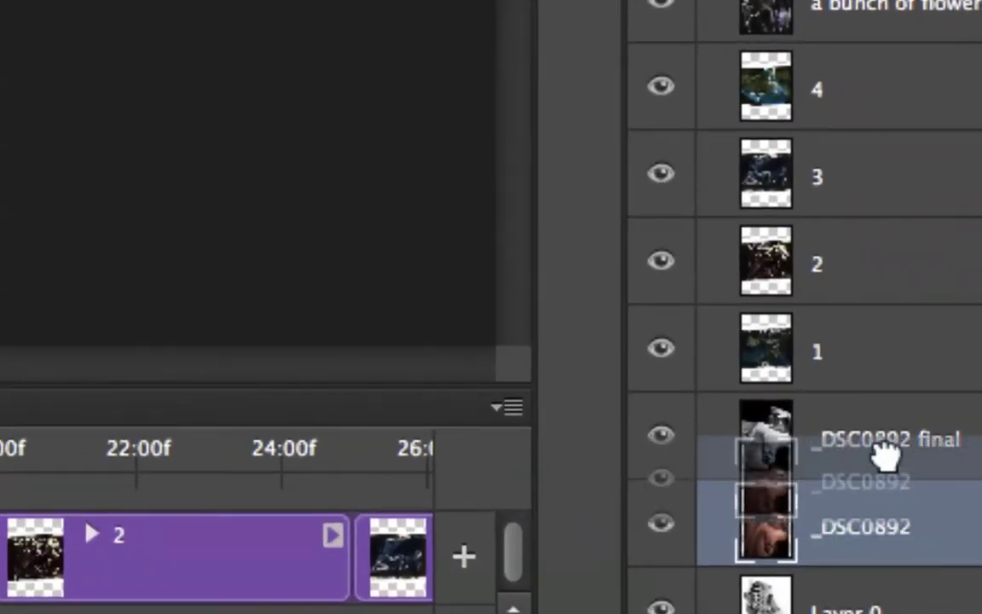
pyautogui.moveTo(887, 451); pyautogui.dragTo(883, 509)
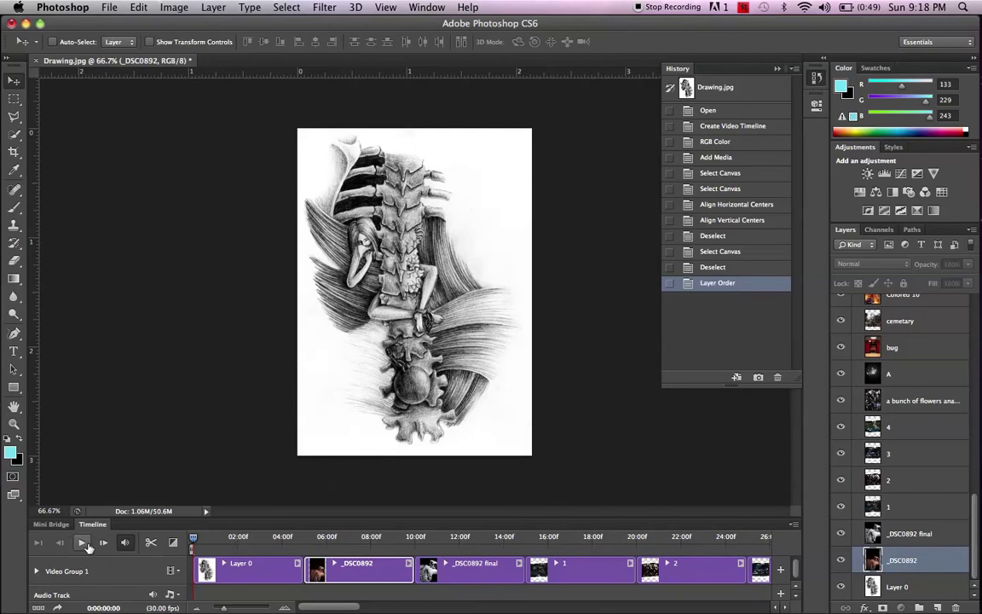
pyautogui.click(83, 544)
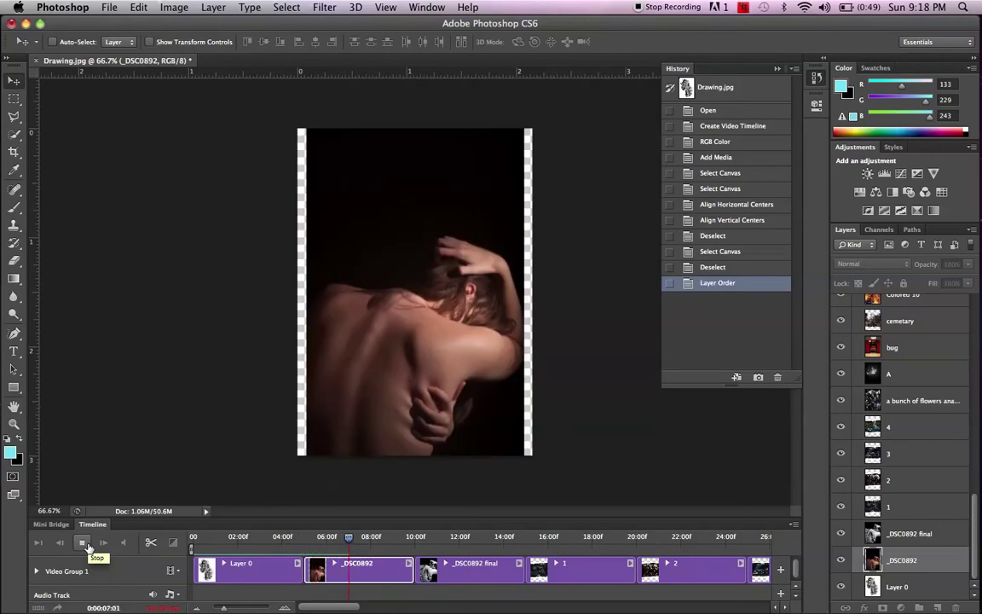
pyautogui.click(84, 543)
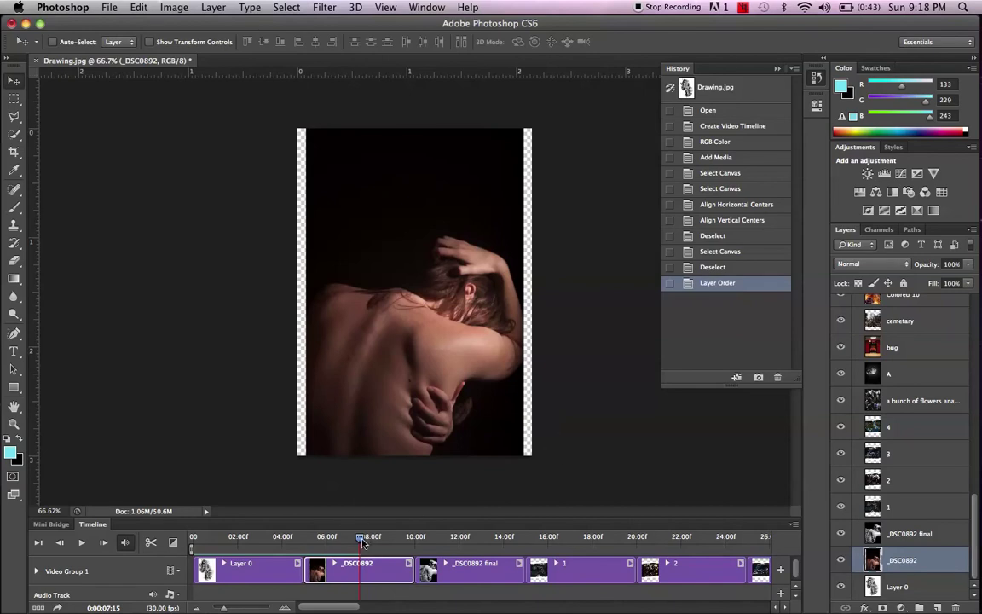
pyautogui.moveTo(361, 542); pyautogui.dragTo(561, 543)
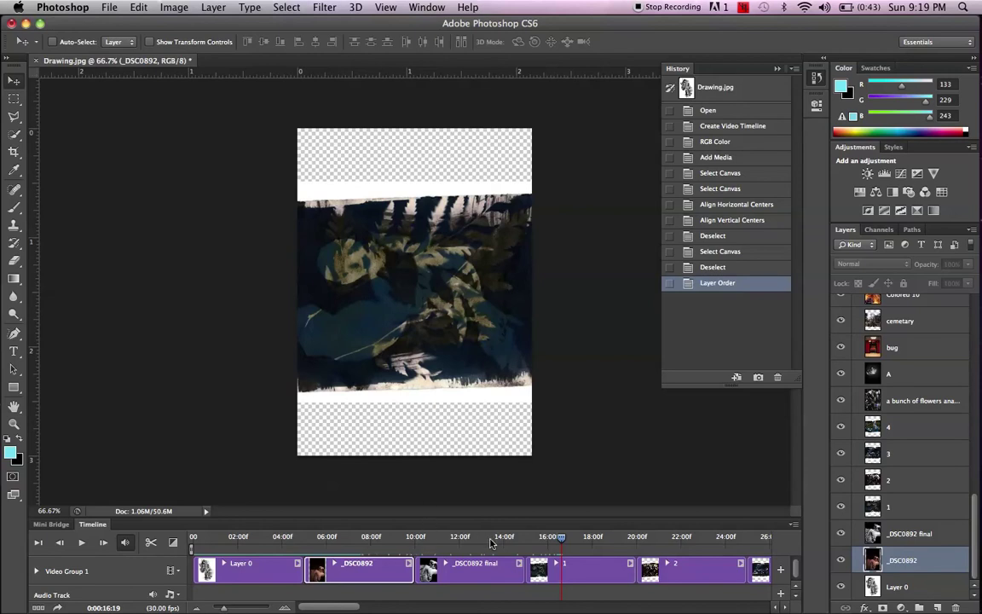
pyautogui.moveTo(561, 548); pyautogui.dragTo(198, 537)
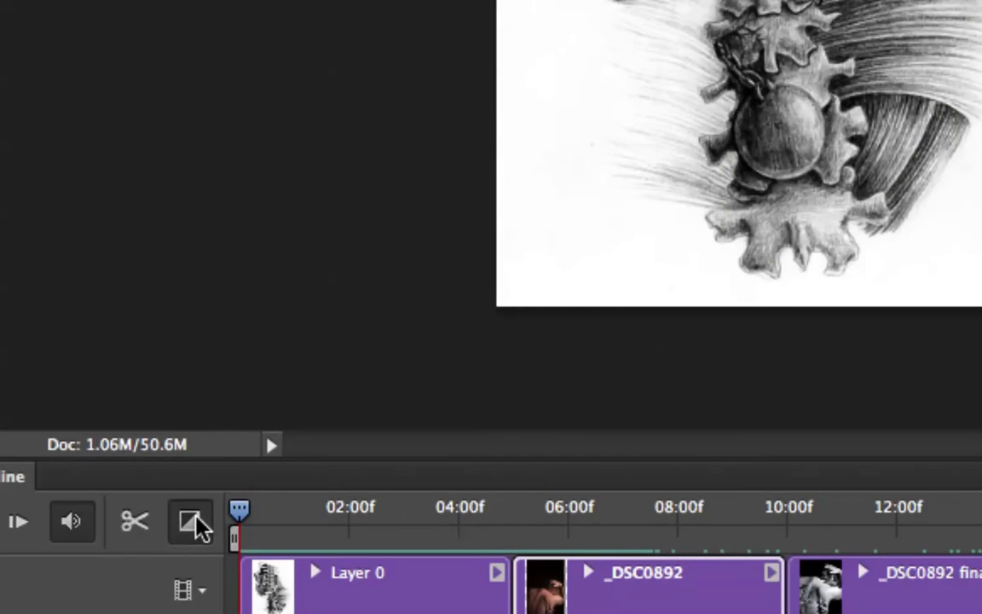
# Add a Cross Fade transition between the Layer 0 and _DSC0892 clips
pyautogui.click(174, 542)
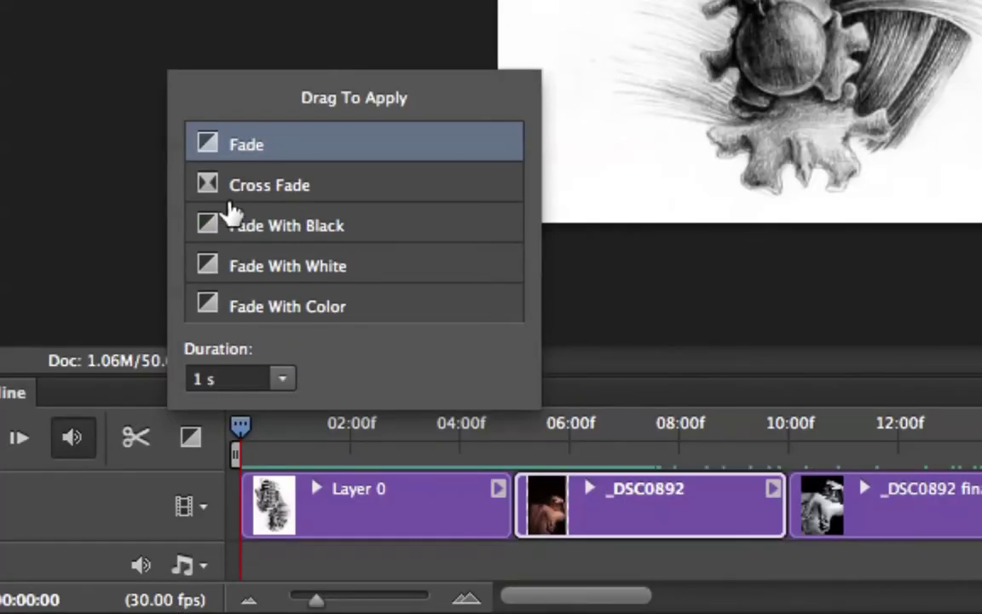
pyautogui.click(219, 194)
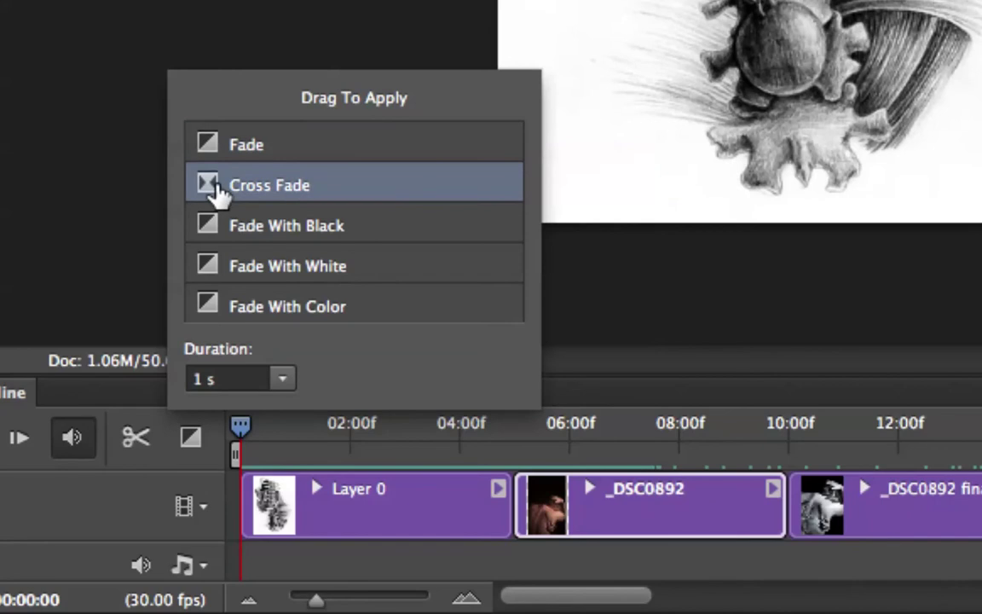
pyautogui.moveTo(220, 195); pyautogui.dragTo(514, 494)
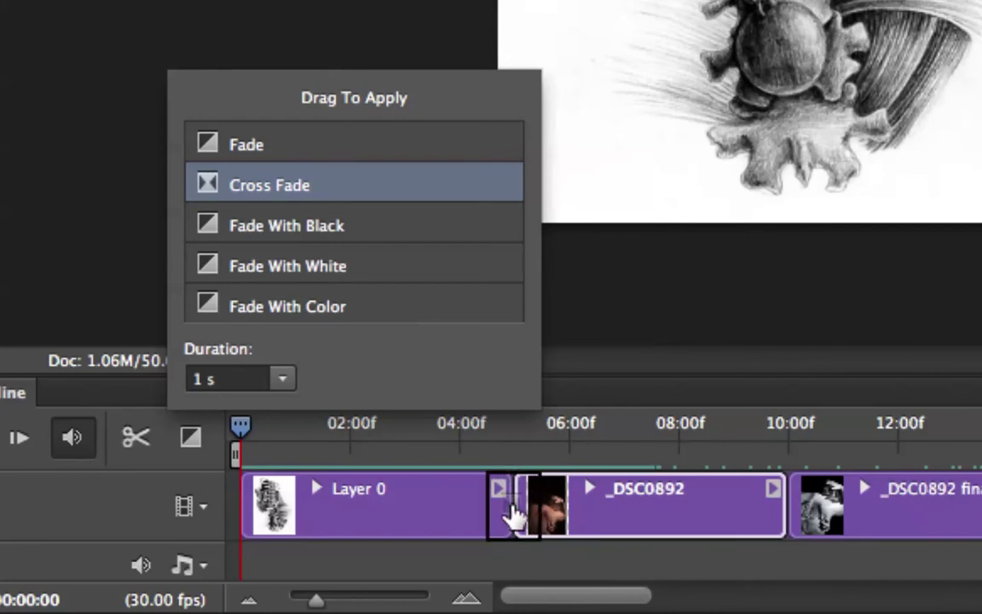
pyautogui.moveTo(512, 507); pyautogui.dragTo(512, 505)
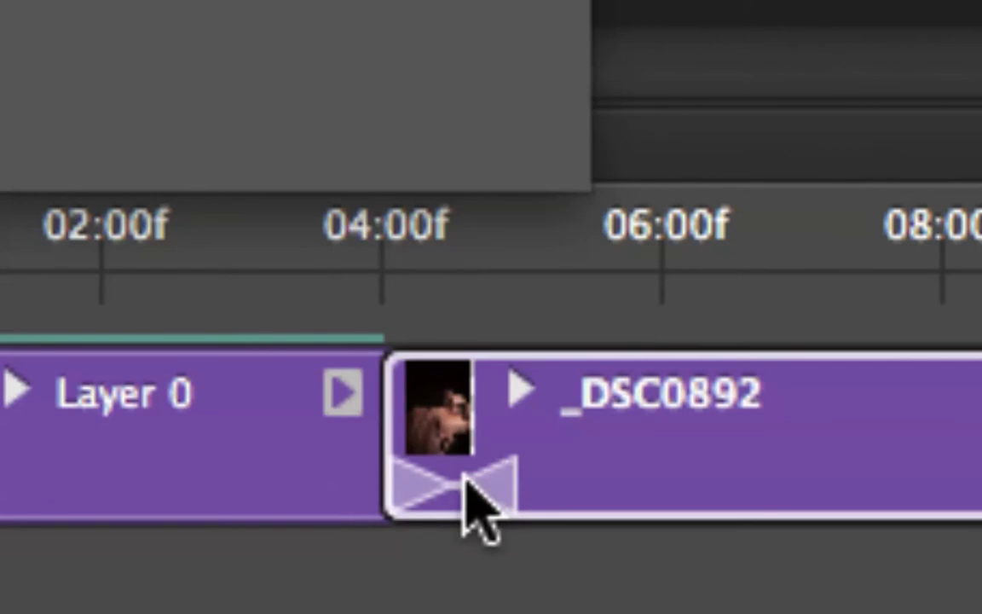
# Lengthen the cross-fade slightly, then select the _DSC0892 clip
pyautogui.click(466, 484)
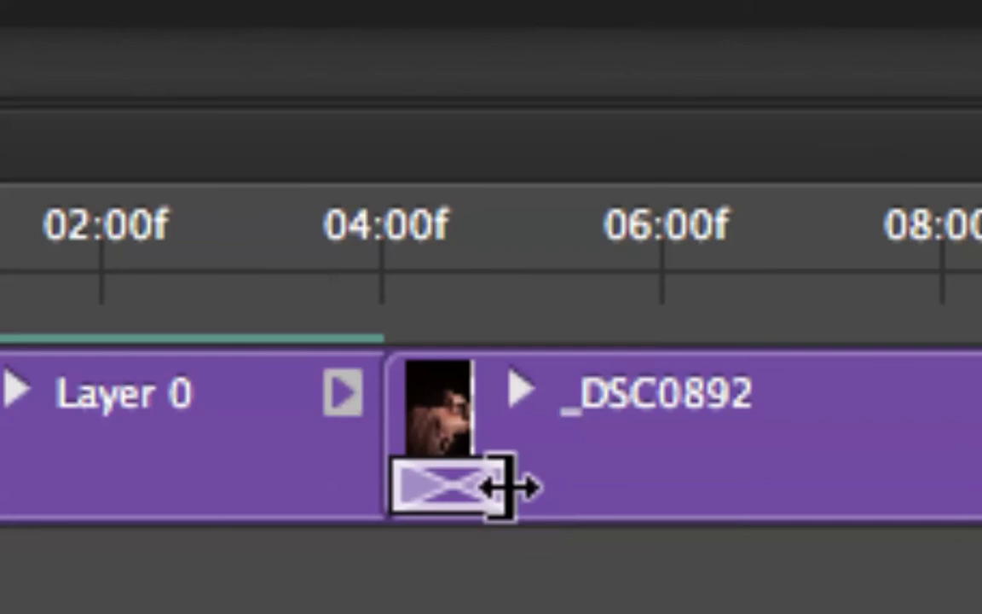
pyautogui.moveTo(509, 487); pyautogui.dragTo(515, 488)
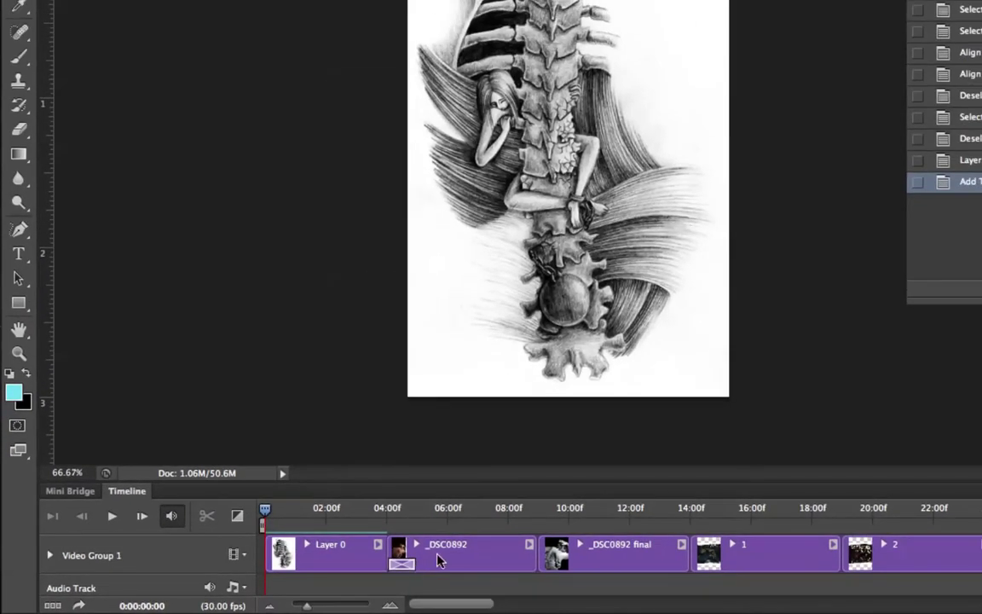
pyautogui.click(401, 552)
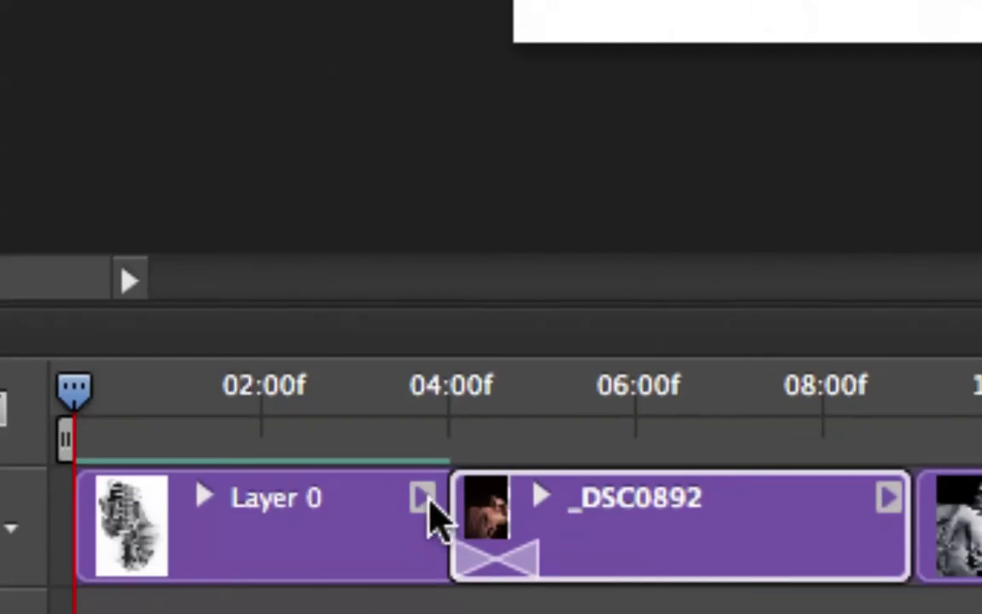
# Give the Layer 0 clip Pan & Zoom motion
pyautogui.click(426, 507)
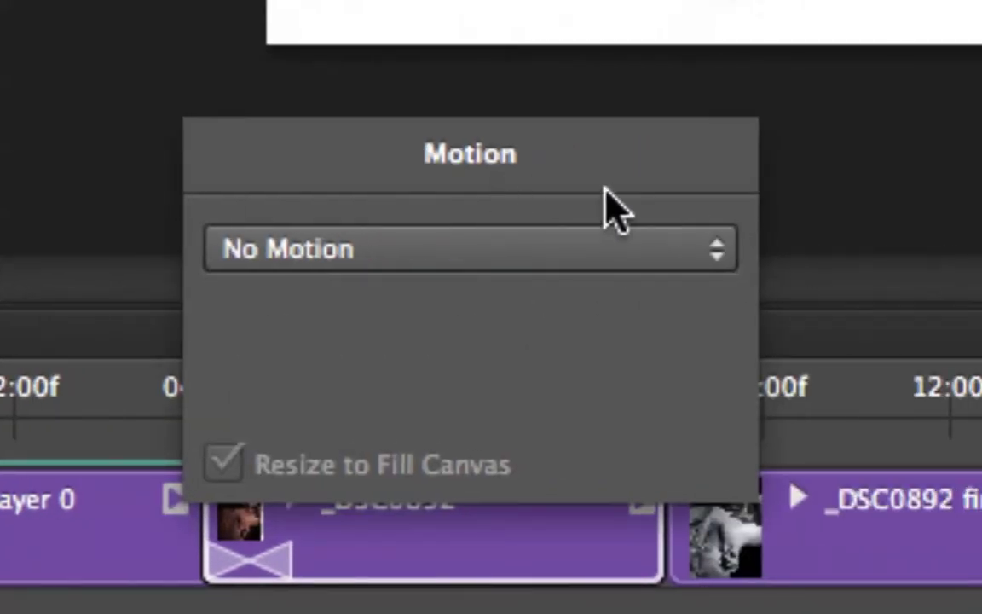
pyautogui.click(588, 247)
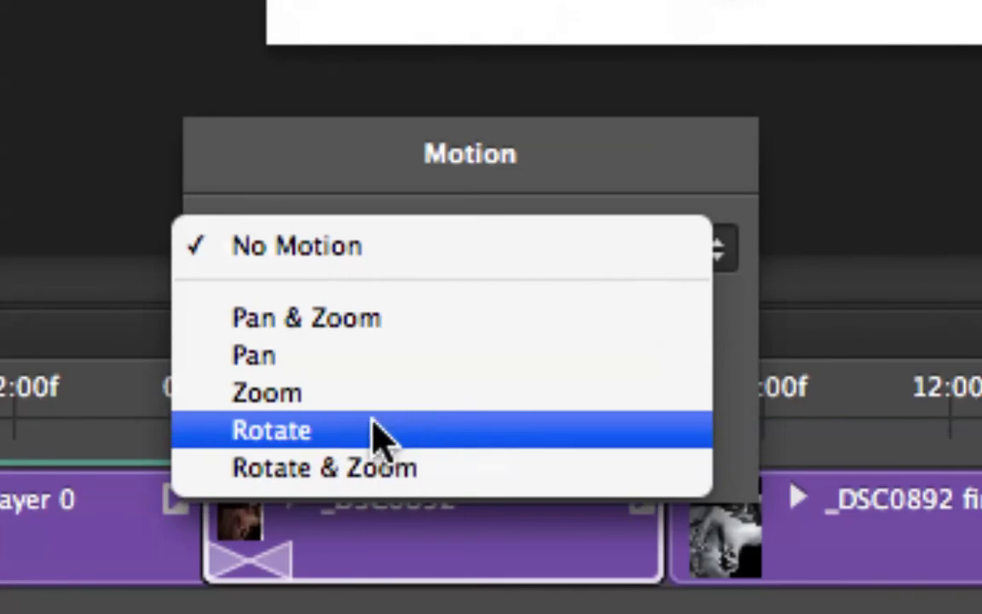
pyautogui.click(380, 320)
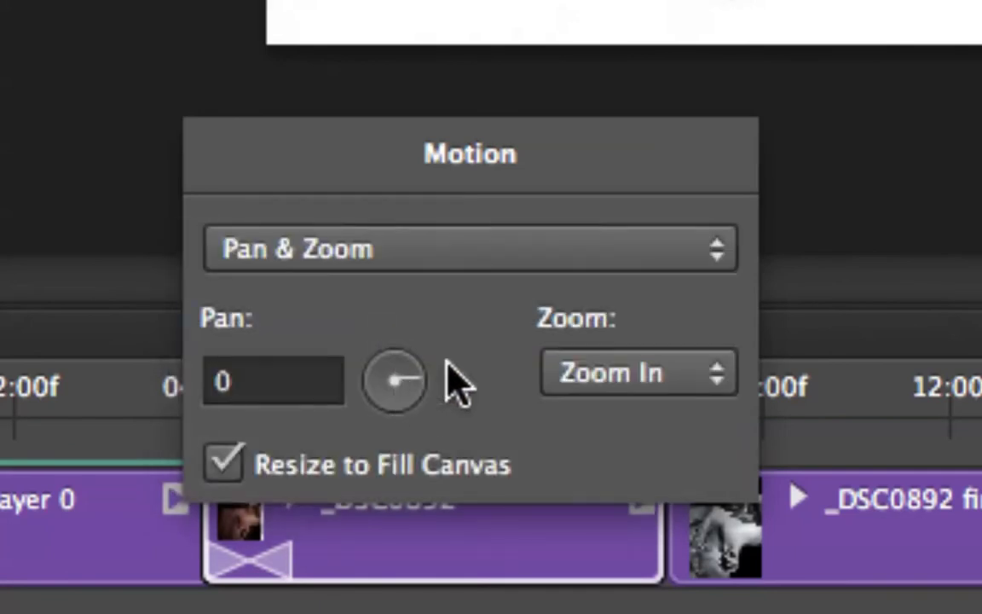
pyautogui.click(452, 558)
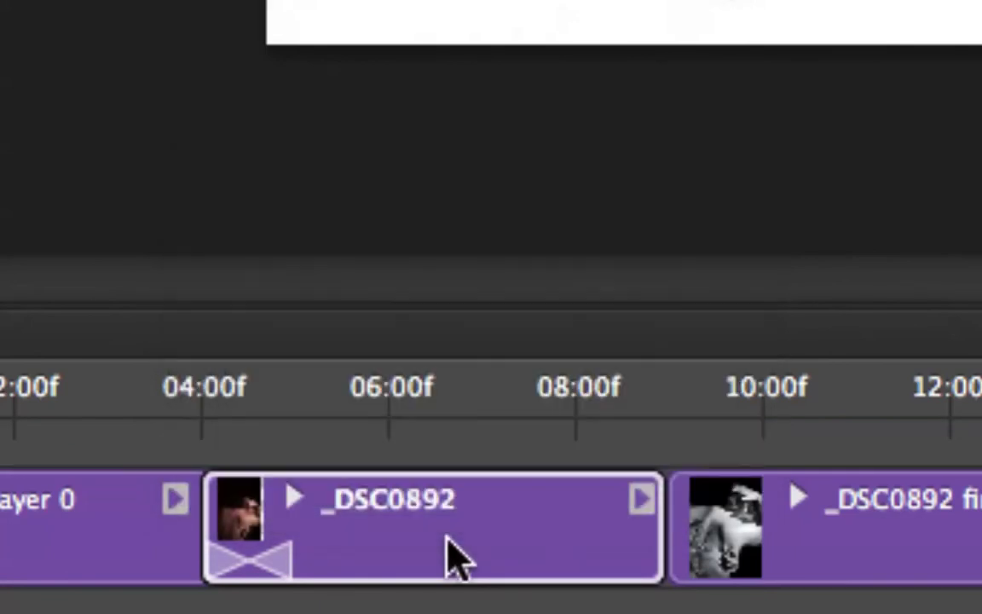
# Give the _DSC0892 clip Pan motion
pyautogui.click(639, 507)
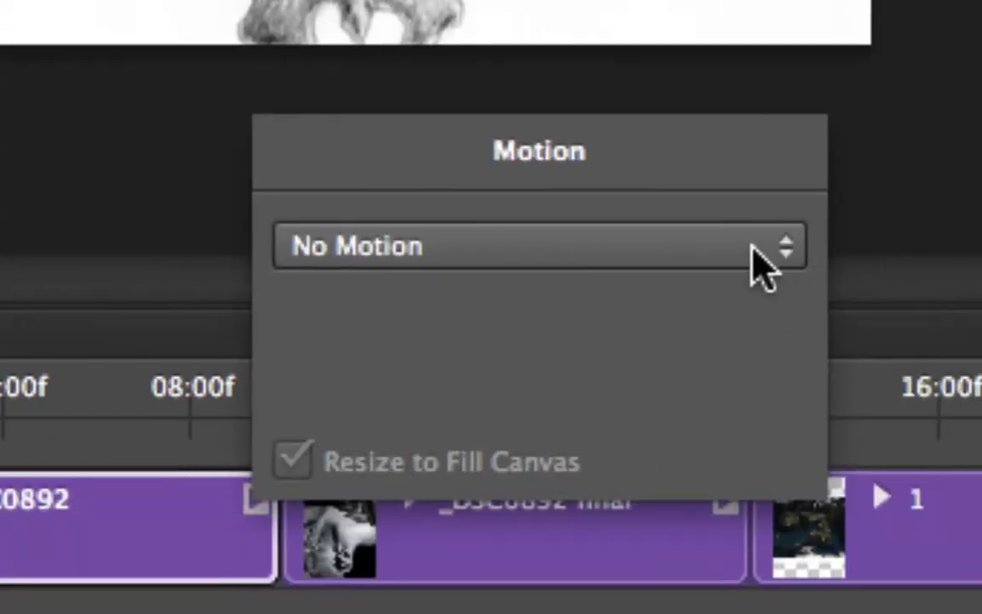
pyautogui.click(752, 247)
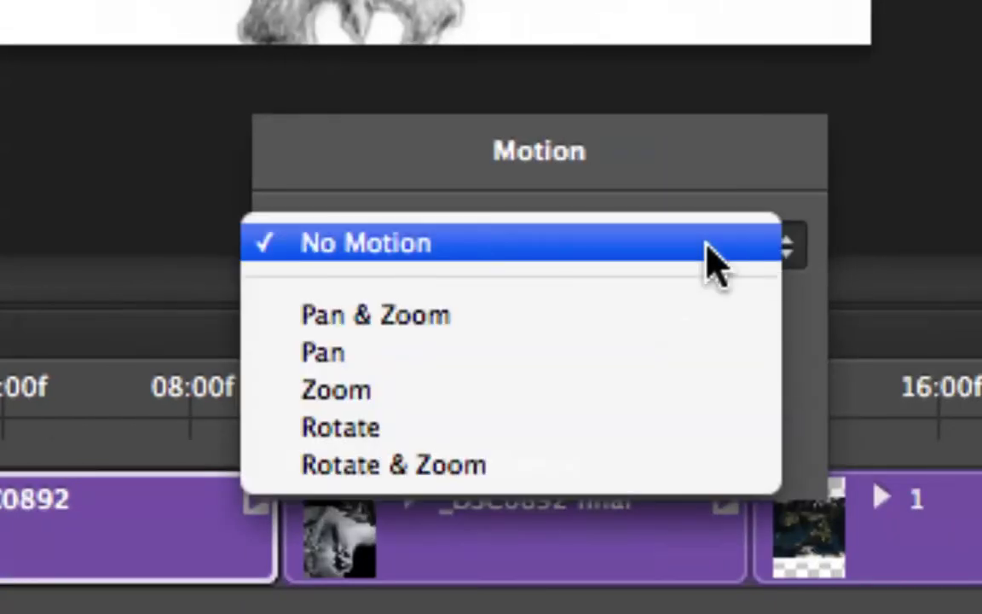
pyautogui.click(368, 351)
pyautogui.click(471, 545)
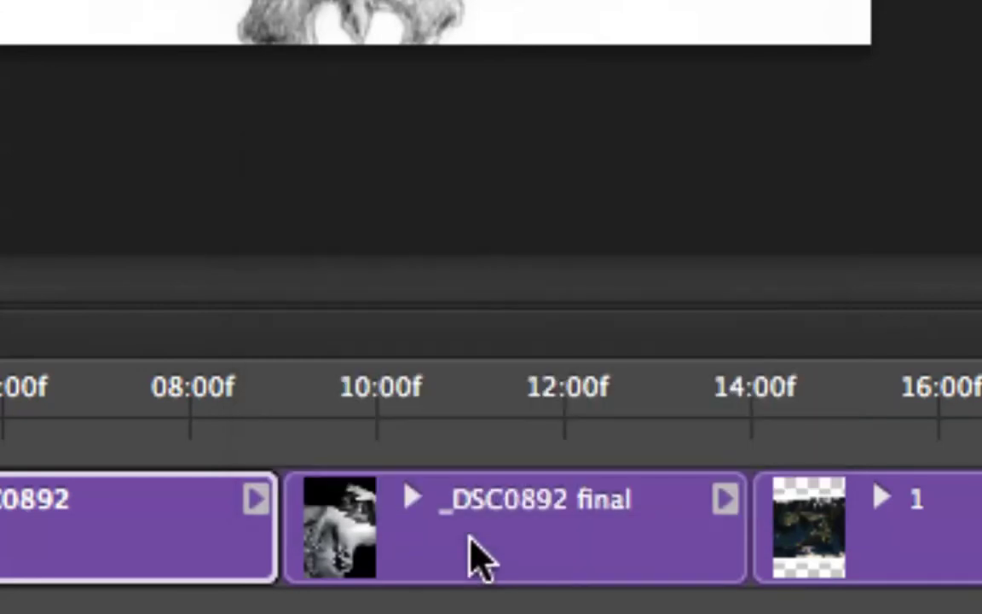
pyautogui.click(473, 550)
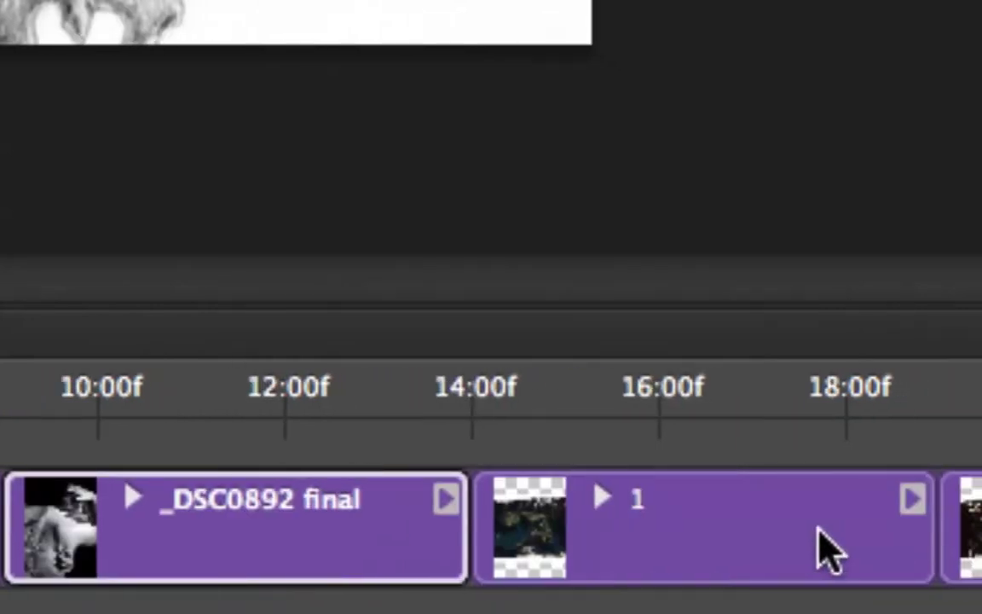
# Set the _DSC0892 final clip's motion to Zoom with direction Zoom Out
pyautogui.click(450, 503)
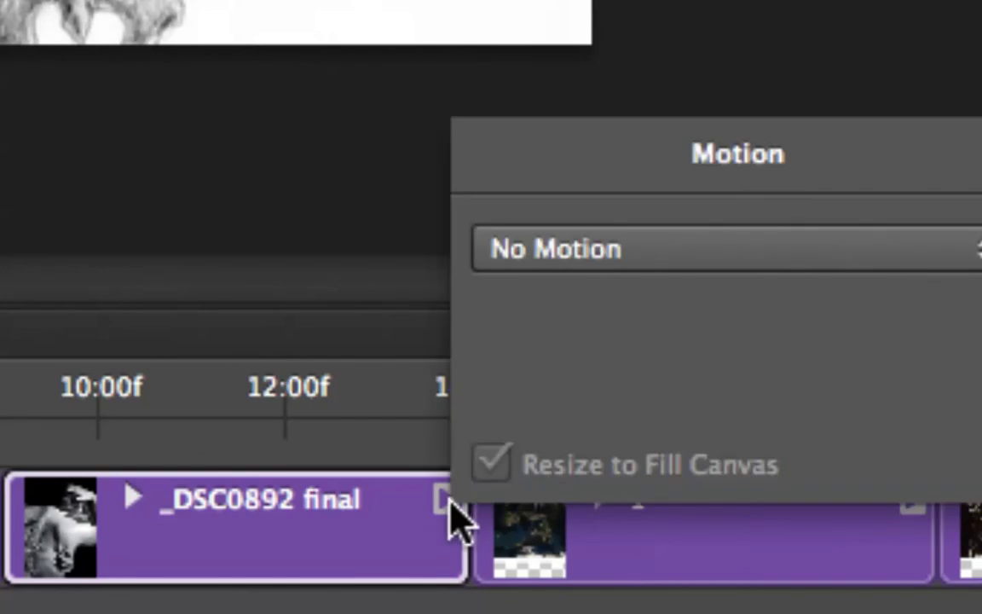
pyautogui.click(562, 249)
pyautogui.click(553, 394)
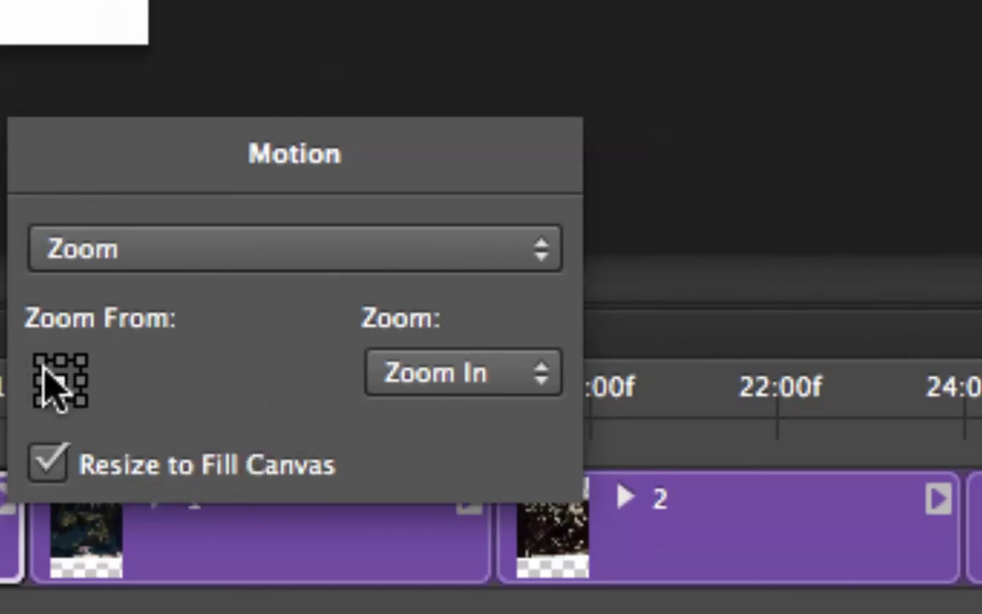
pyautogui.click(462, 375)
pyautogui.click(462, 409)
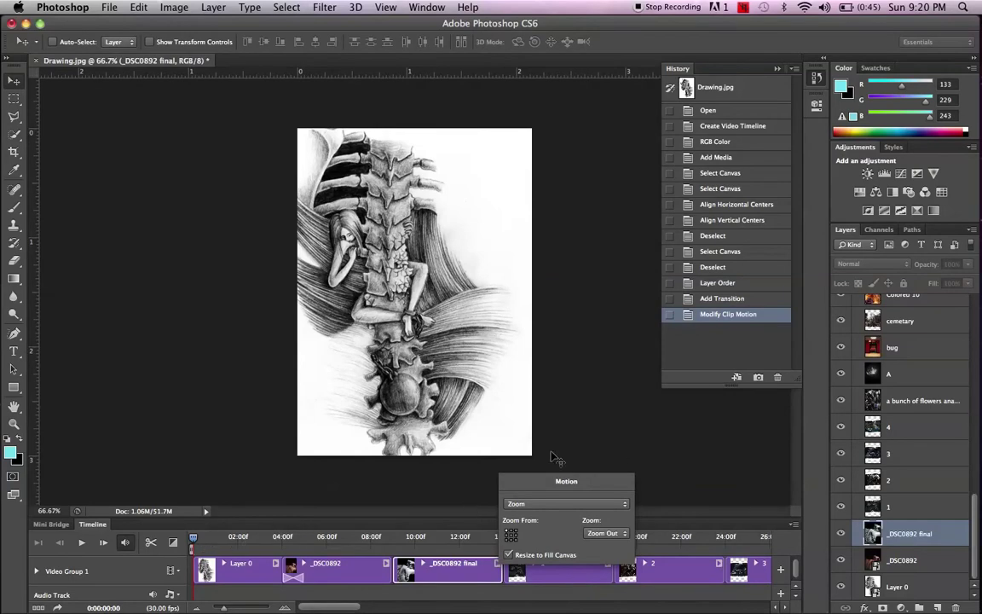
# Apply the zoom-out motion, preview playback, and scrub the playhead back to about 07:08
pyautogui.click(404, 498)
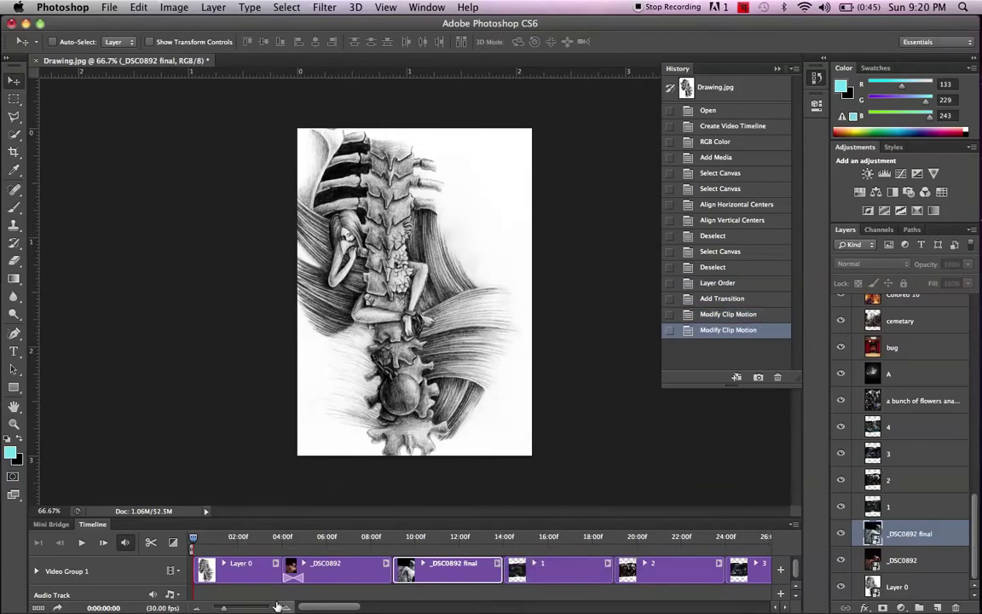
pyautogui.press('space')
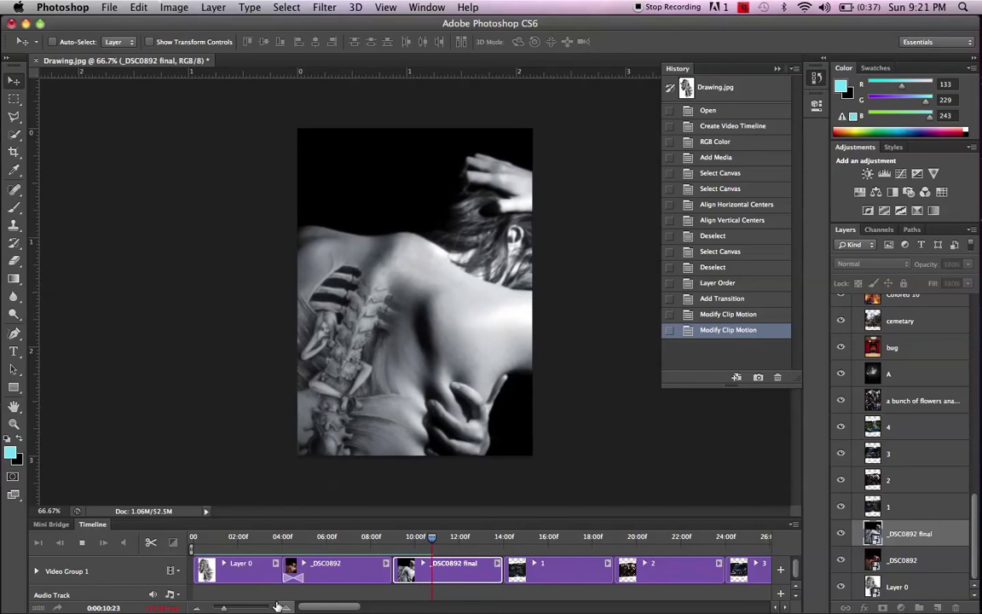
pyautogui.press('space')
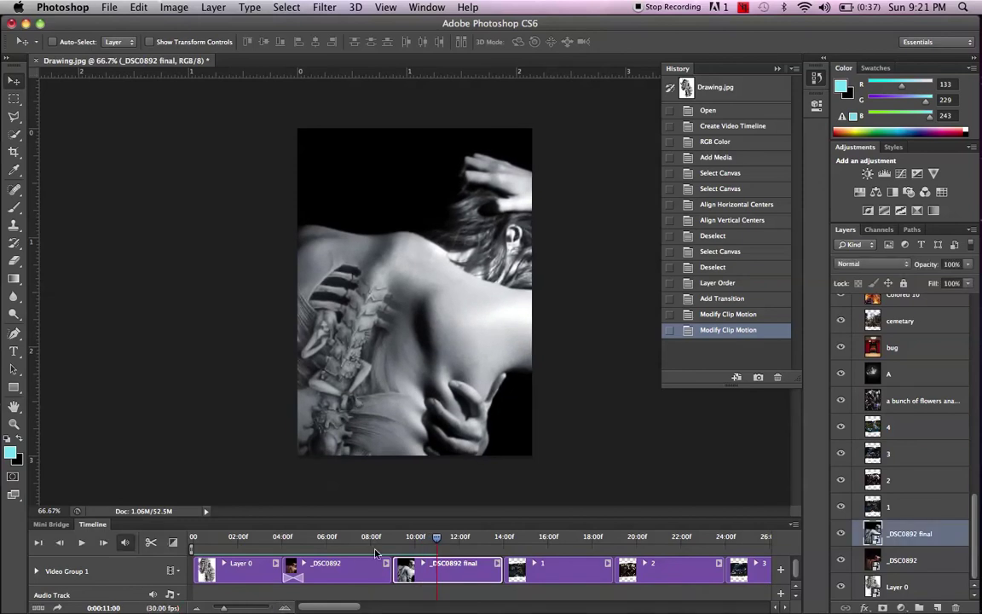
pyautogui.moveTo(438, 539); pyautogui.dragTo(390, 539)
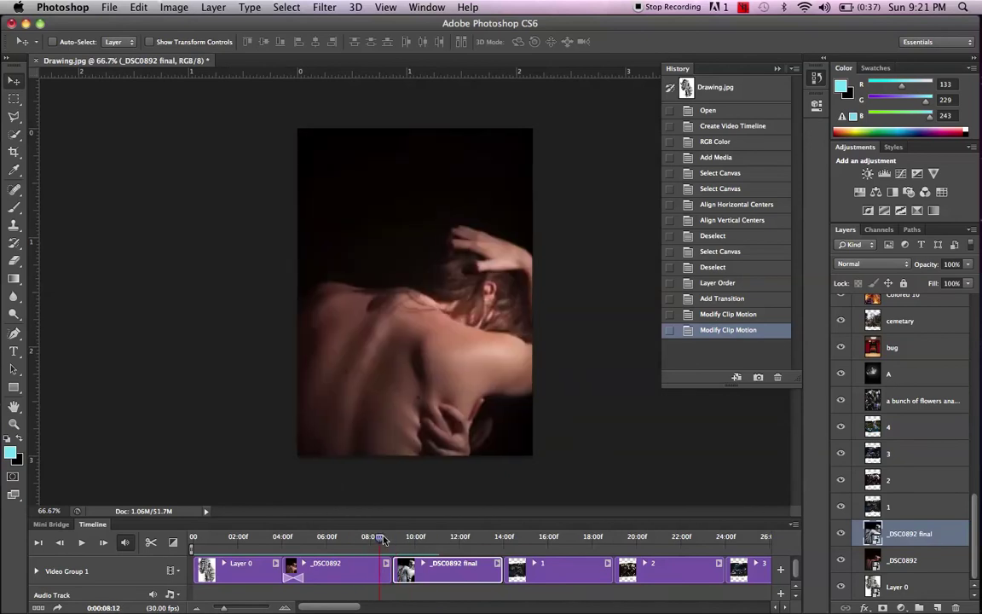
pyautogui.moveTo(393, 538); pyautogui.dragTo(355, 540)
# Add a Cross Fade between the _DSC0892 and _DSC0892 final clips
pyautogui.click(173, 543)
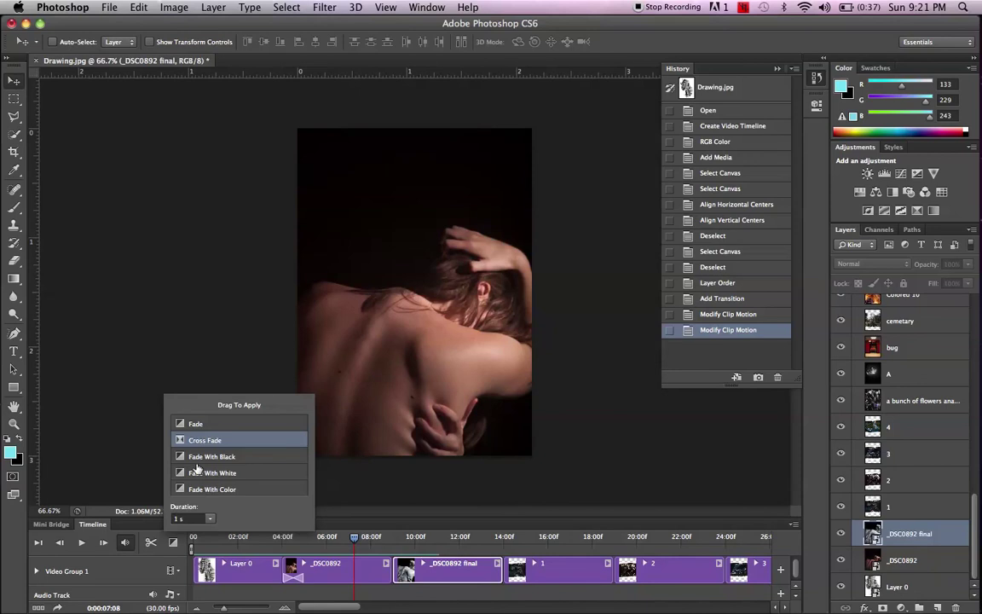
pyautogui.moveTo(185, 449); pyautogui.dragTo(385, 565)
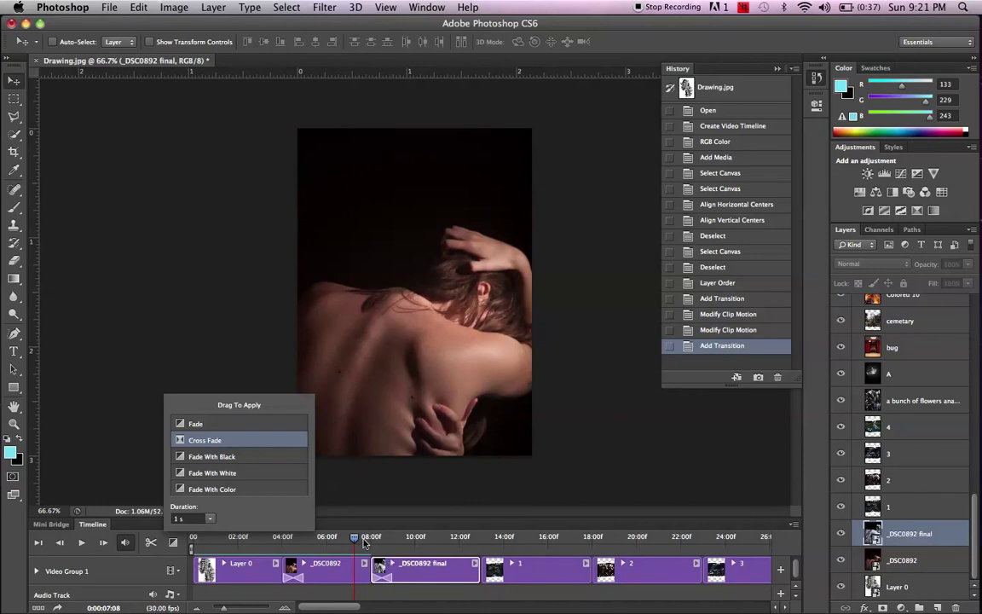
pyautogui.click(321, 487)
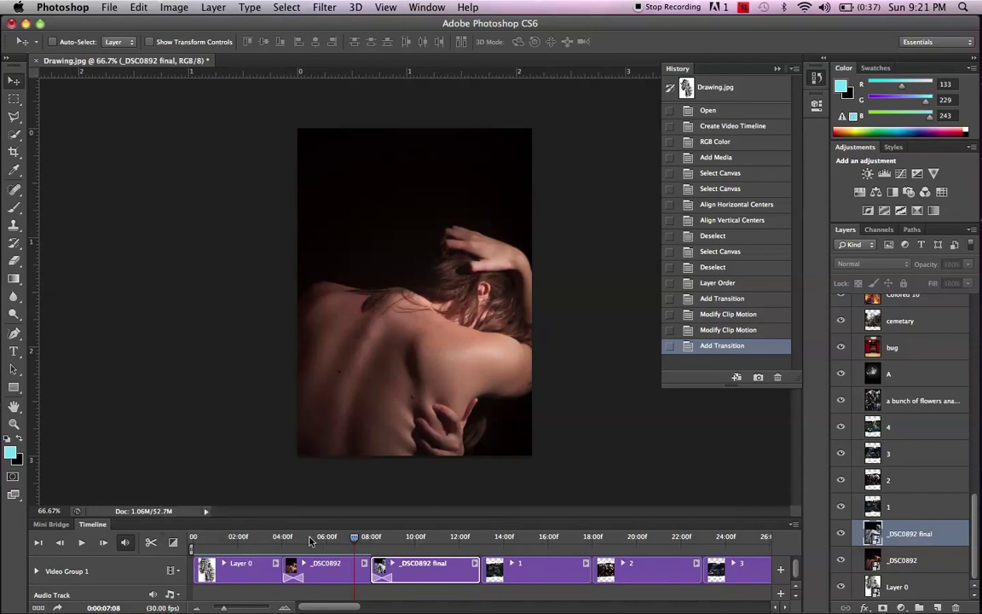
pyautogui.moveTo(351, 540)
pyautogui.mouseDown()
pyautogui.moveTo(337, 543)
pyautogui.moveTo(402, 556)
pyautogui.moveTo(193, 538)
pyautogui.mouseUp()
pyautogui.press('space')
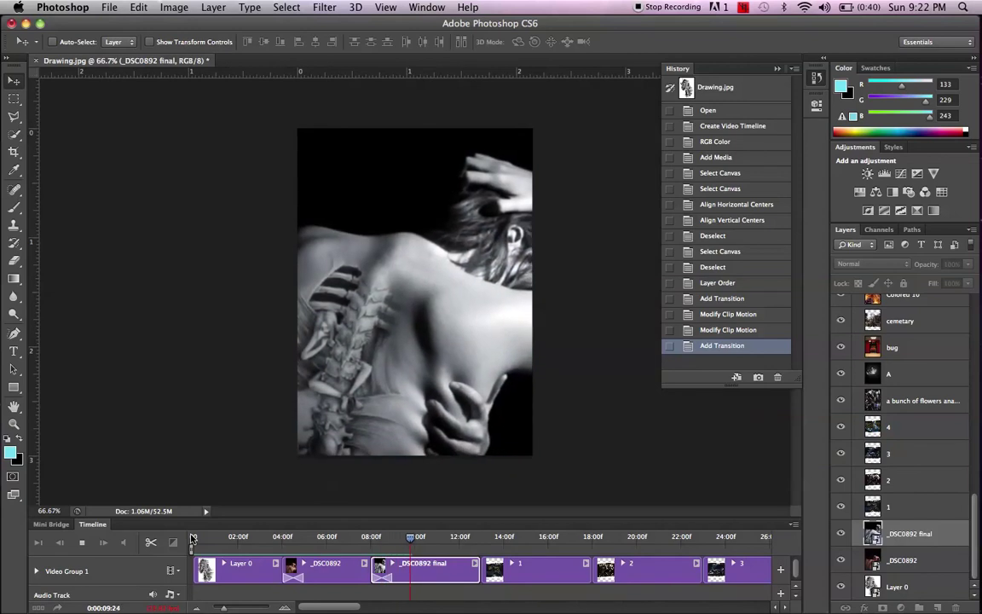
pyautogui.press('space')
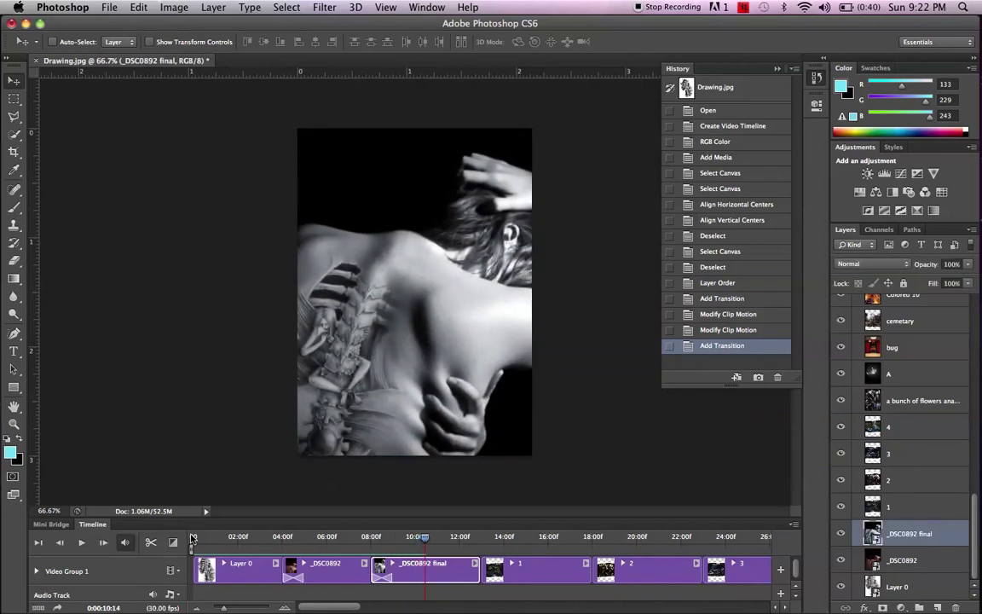